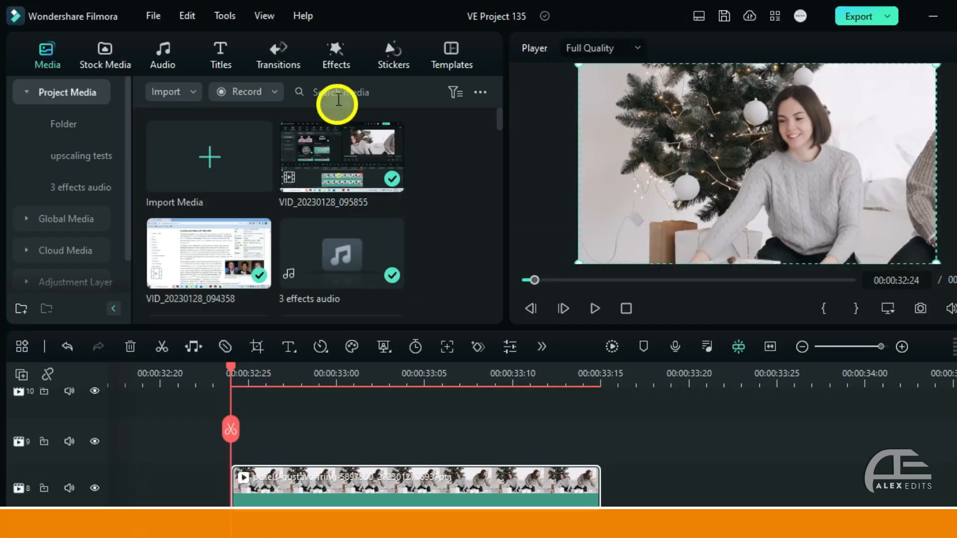
- Search the effects library for "face off" and apply the Face-off effect to the clip on track 8
{"action": "left_click", "coordinate": [343, 57]}
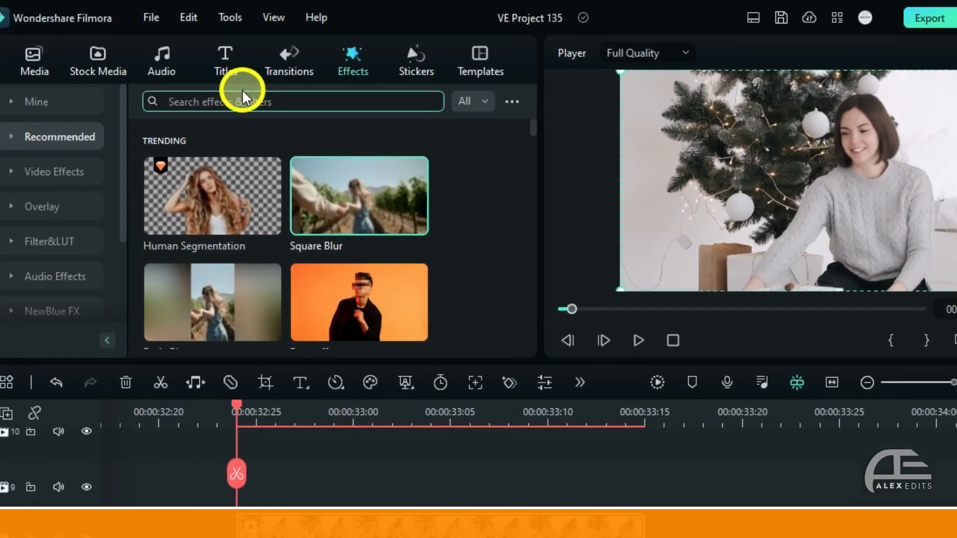
{"action": "type", "text": "face of"}
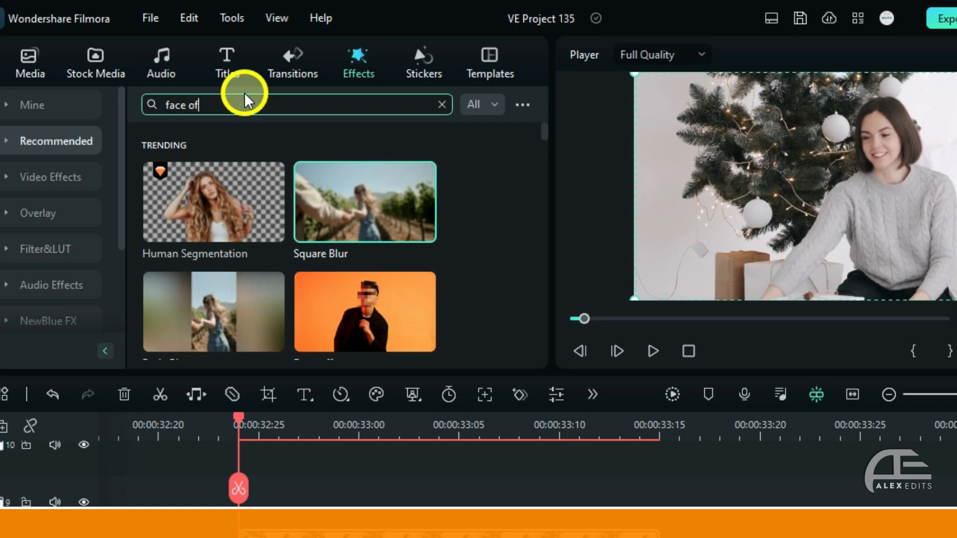
{"action": "type", "text": "f"}
{"action": "left_click", "coordinate": [301, 131]}
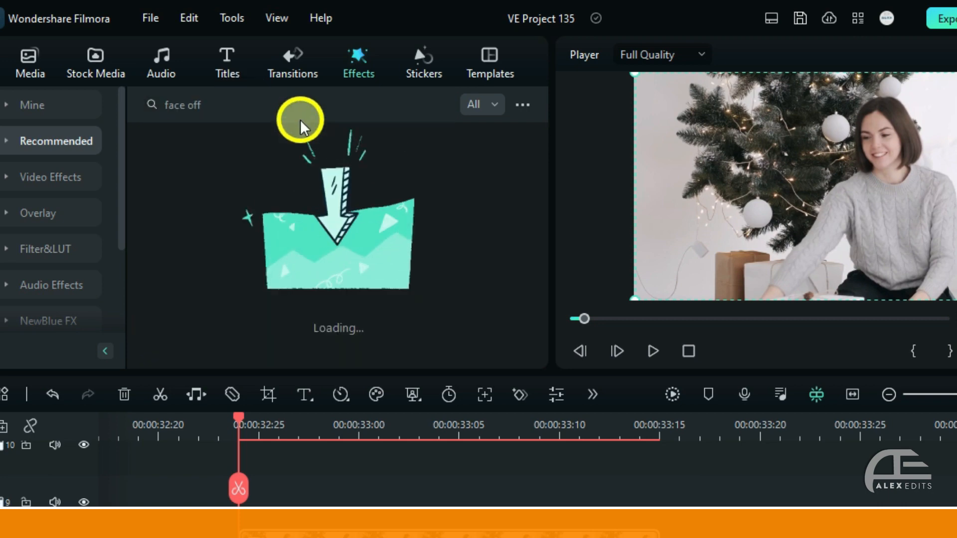
{"action": "left_click_drag", "start_coordinate": [220, 185], "coordinate": [243, 476]}
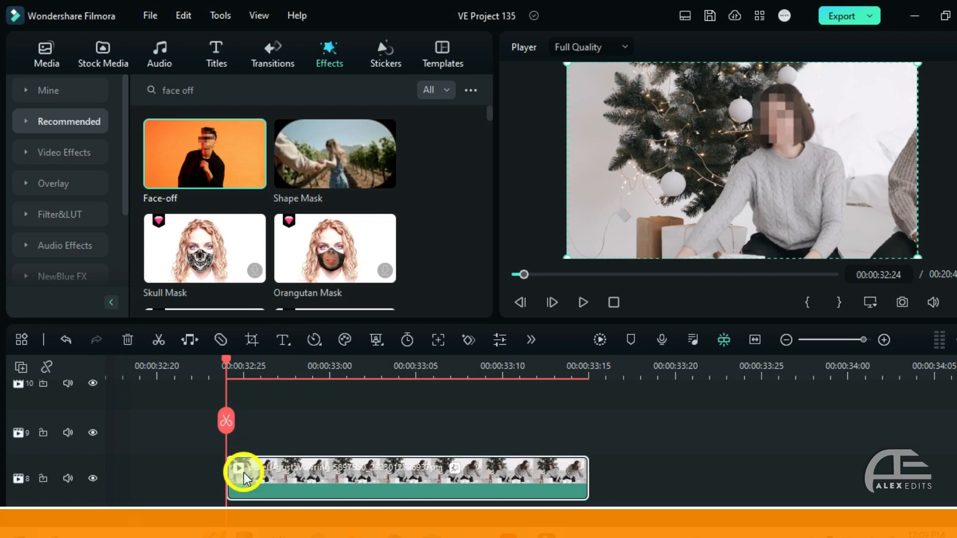
- Try several emoji covers in the clip's Face-off effect settings and return to the pixelated mosaic cover
{"action": "double_click", "coordinate": [294, 481]}
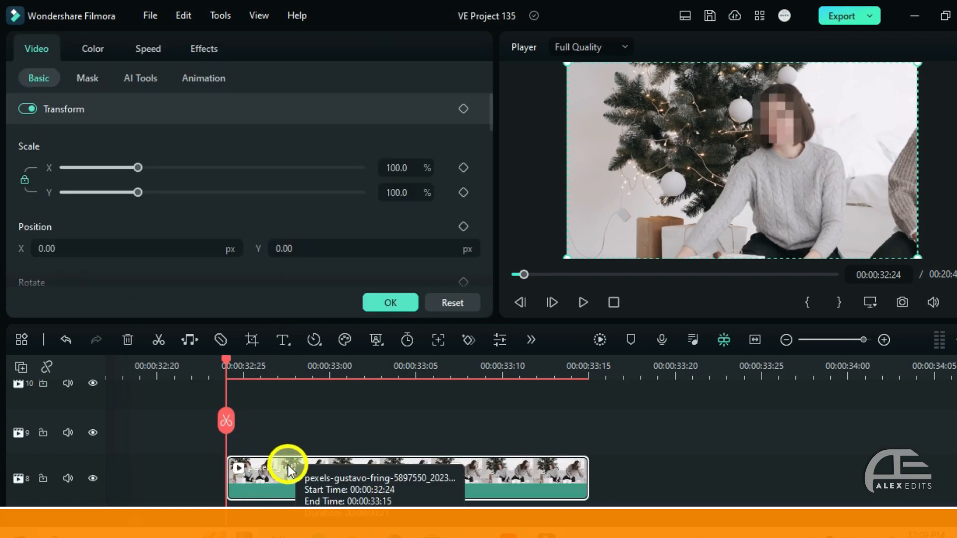
{"action": "left_click", "coordinate": [205, 46]}
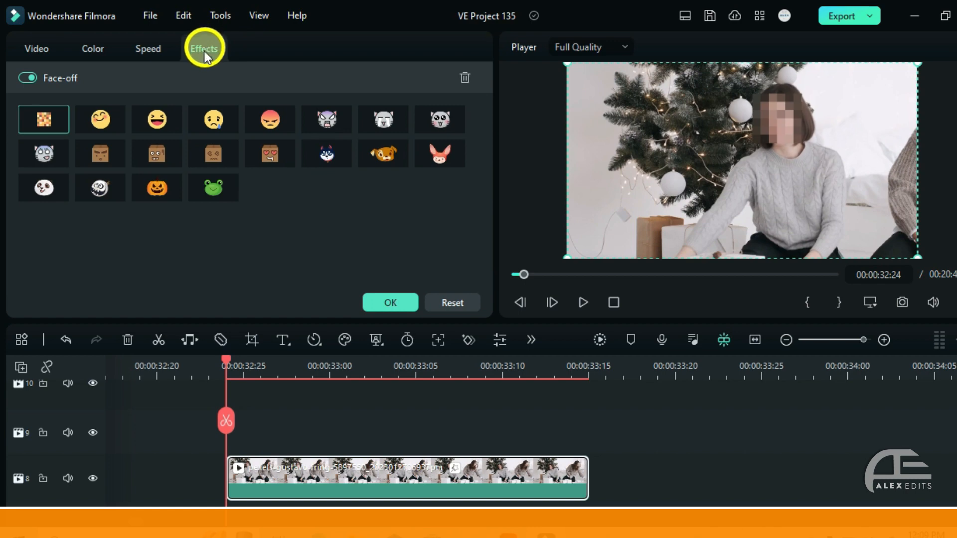
{"action": "left_click", "coordinate": [99, 121]}
{"action": "left_click", "coordinate": [157, 119]}
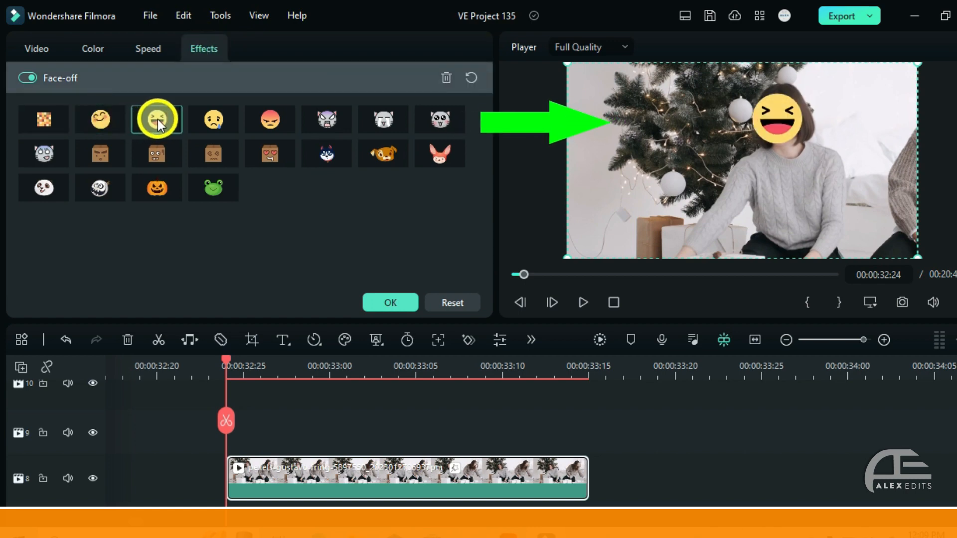
{"action": "left_click", "coordinate": [202, 124]}
{"action": "left_click", "coordinate": [48, 125]}
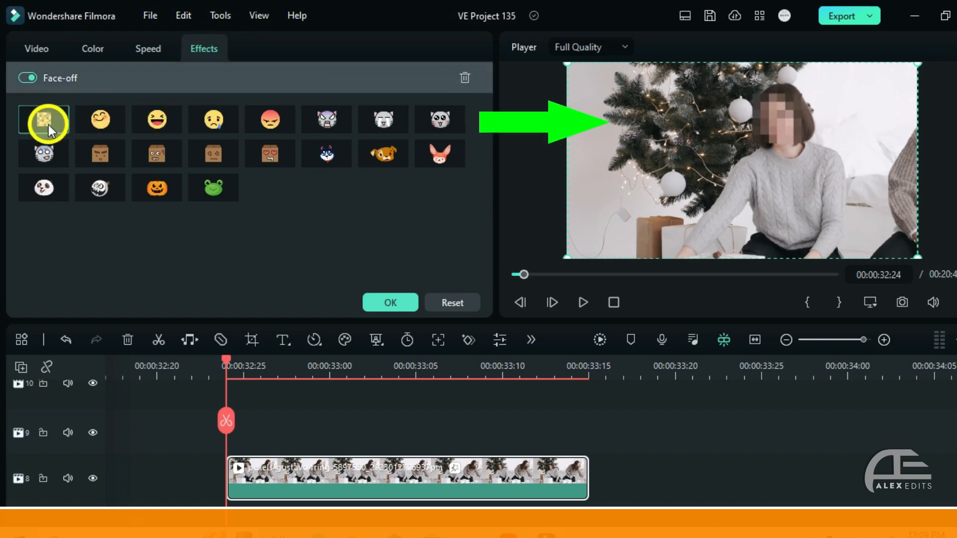
{"action": "left_click", "coordinate": [385, 301]}
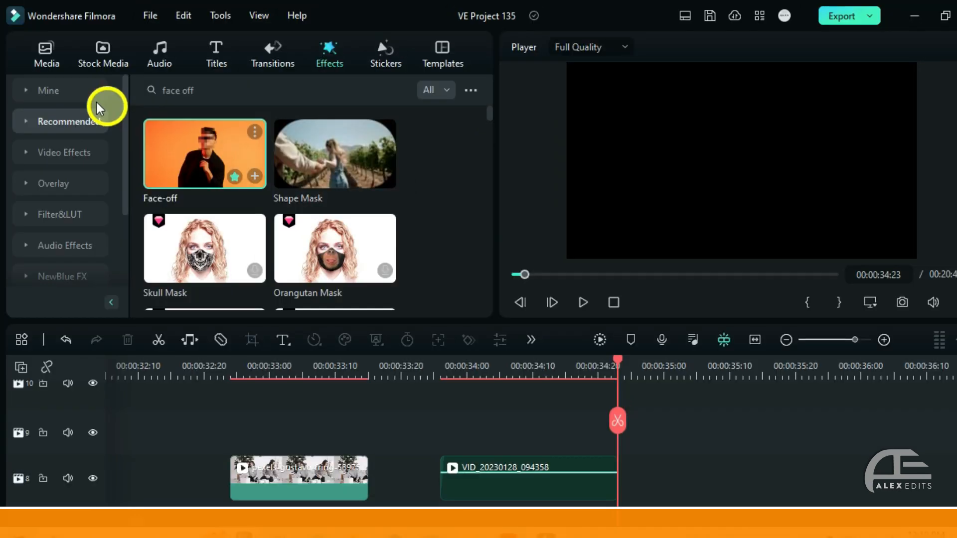
- Search the effects library for "enlarge" and apply the Enlarge effect to the VID_20230128_094358 clip
{"action": "left_click_drag", "start_coordinate": [243, 100], "coordinate": [128, 92]}
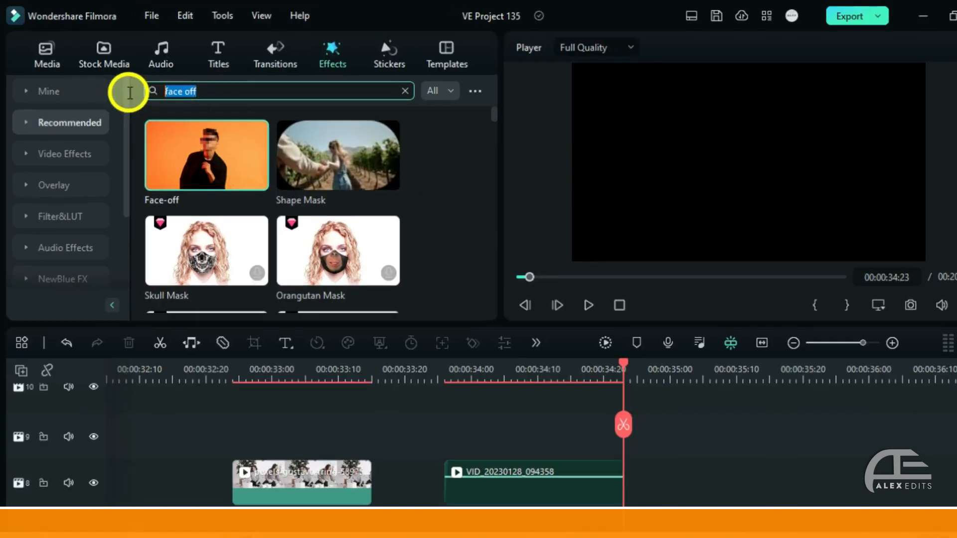
{"action": "type", "text": "enlarge"}
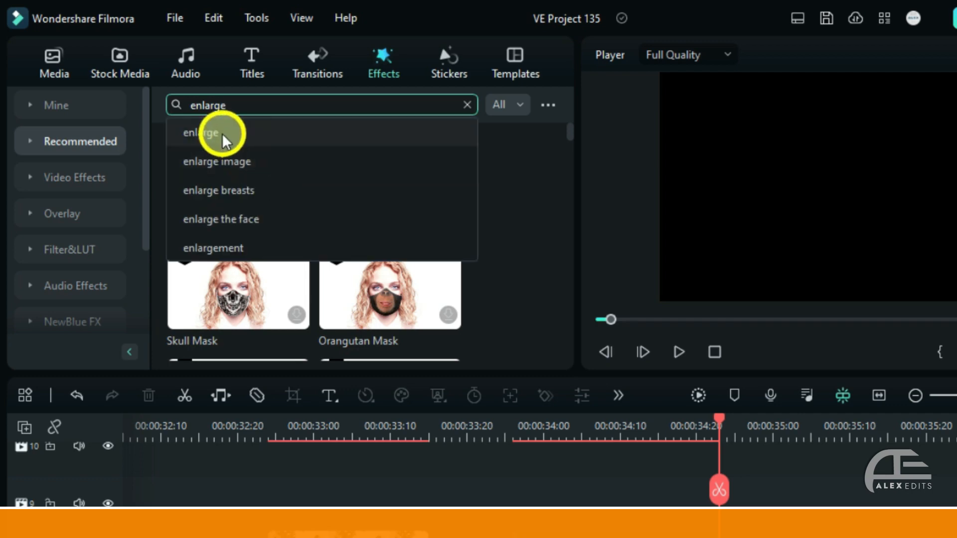
{"action": "left_click", "coordinate": [222, 133]}
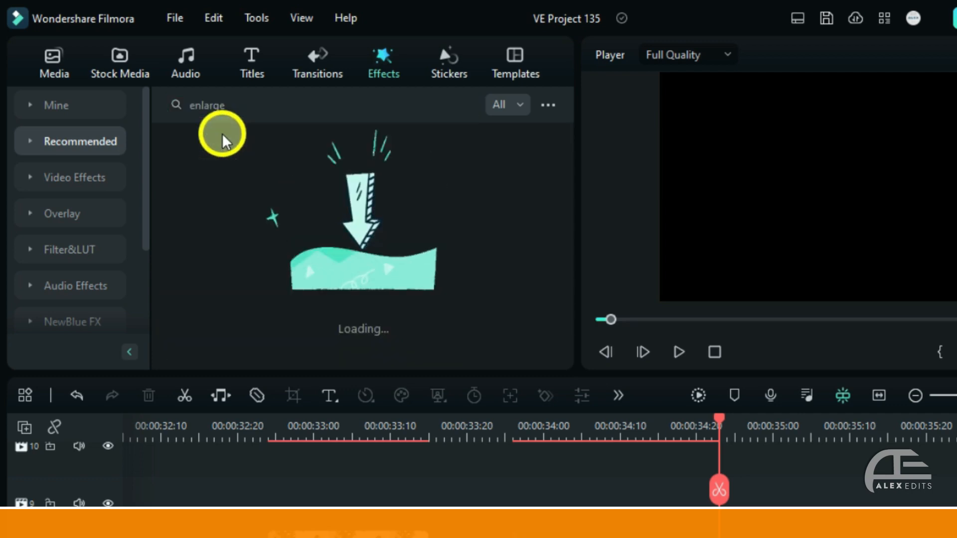
{"action": "mouse_move", "coordinate": [234, 178]}
{"action": "left_click_drag", "start_coordinate": [235, 177], "coordinate": [526, 537]}
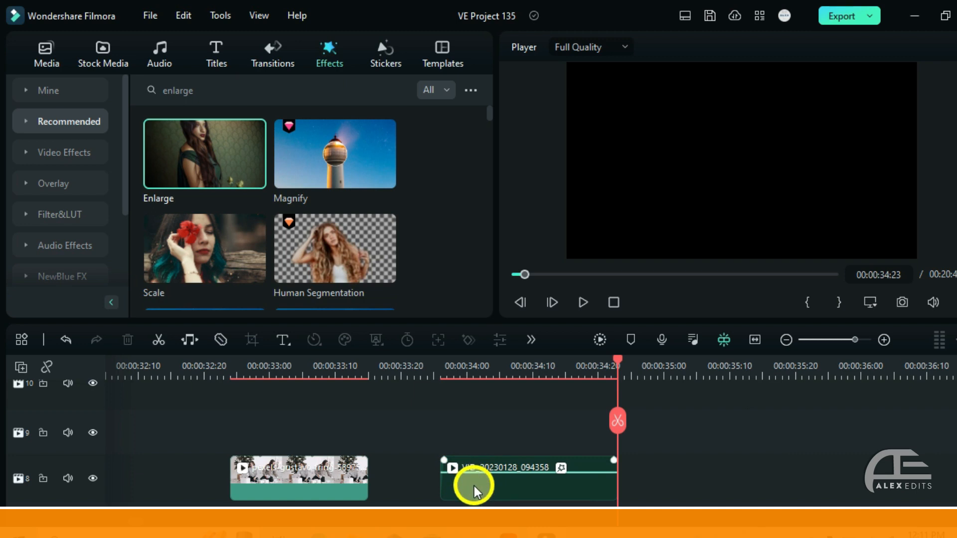
- Move the playhead to 00:00:34:01 and adjust the opacity of the Enlarge effect on the VID_20230128_094358 clip
{"action": "left_click", "coordinate": [476, 372]}
{"action": "left_click", "coordinate": [499, 498]}
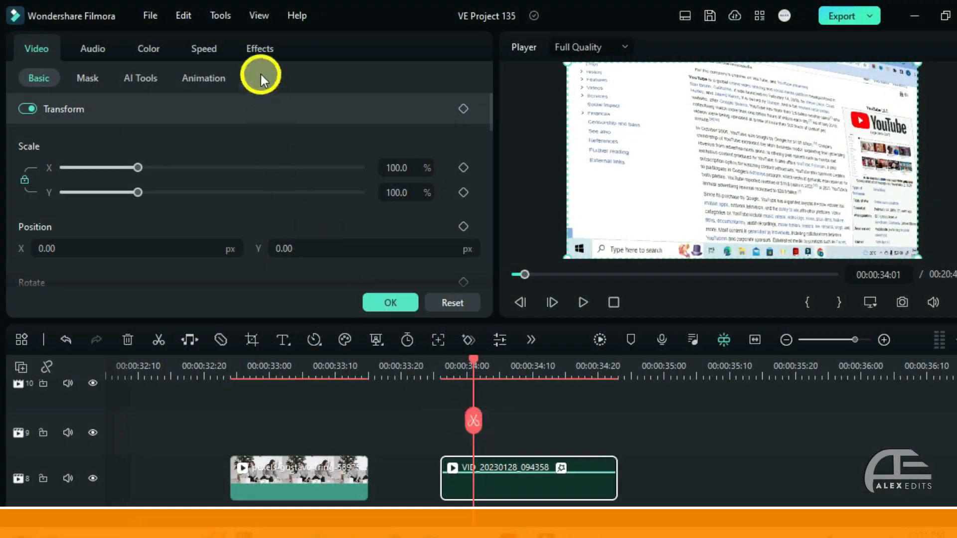
{"action": "left_click", "coordinate": [259, 52]}
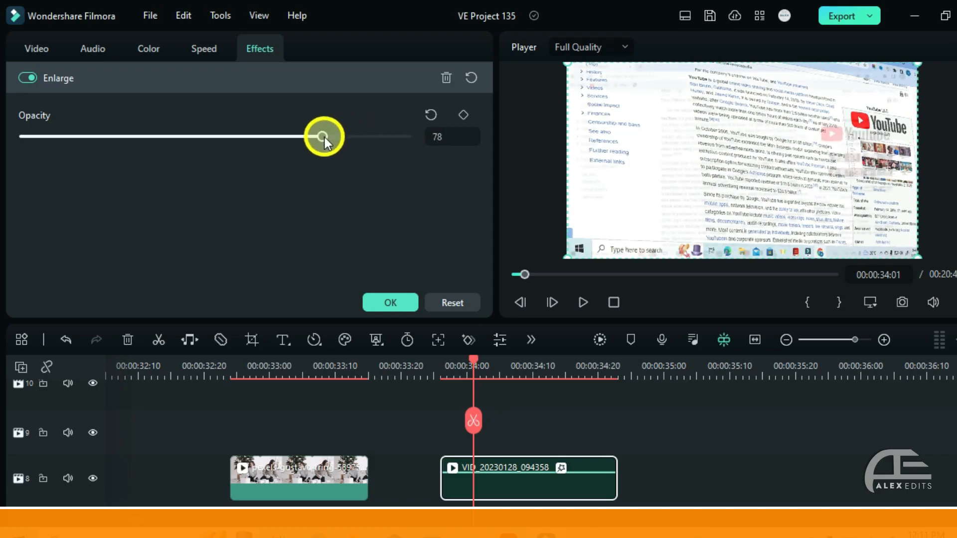
{"action": "left_click_drag", "start_coordinate": [256, 139], "coordinate": [396, 155]}
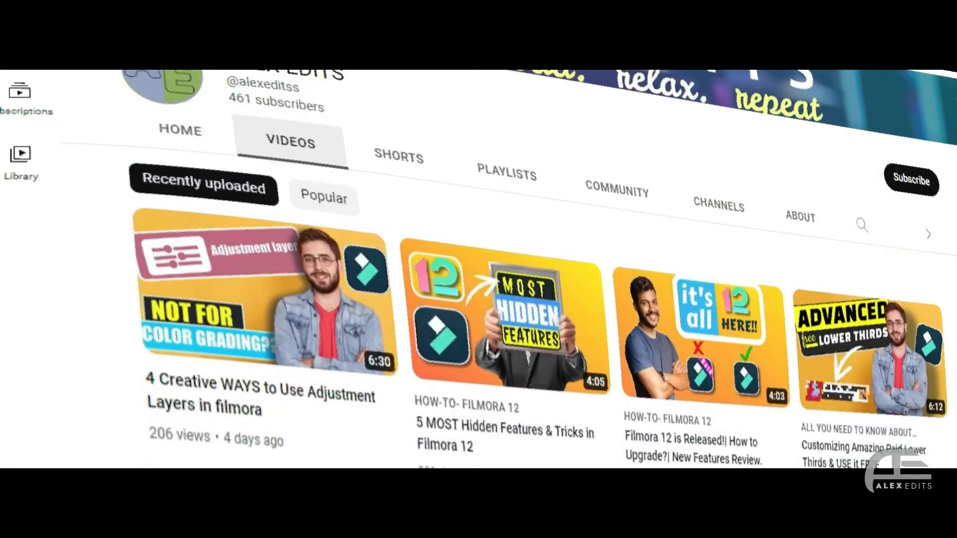
- Subscribe to the ALEX EDITS channel on YouTube and open its notification options
{"action": "scroll", "coordinate": [479, 269], "scroll_direction": "up", "scroll_amount": 1}
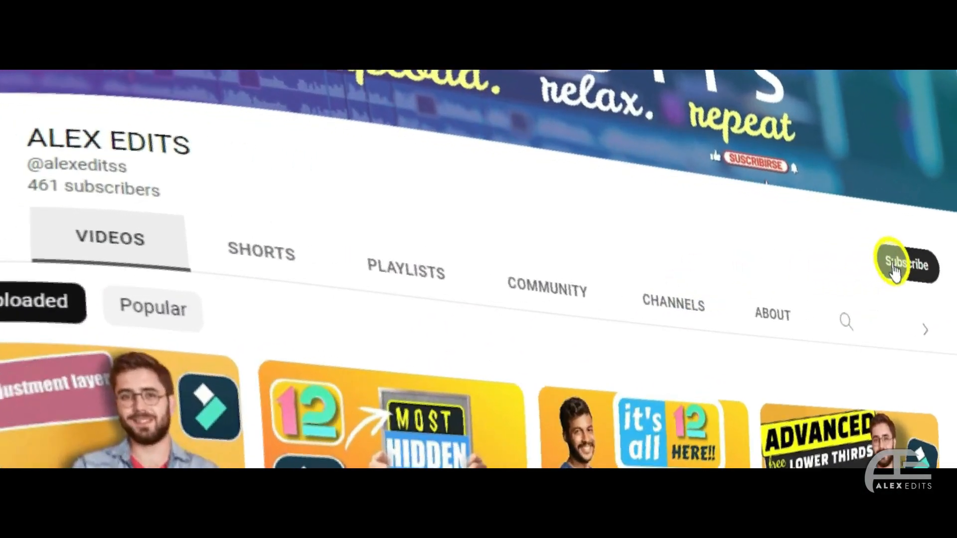
{"action": "left_click", "coordinate": [920, 267]}
{"action": "left_click", "coordinate": [926, 271]}
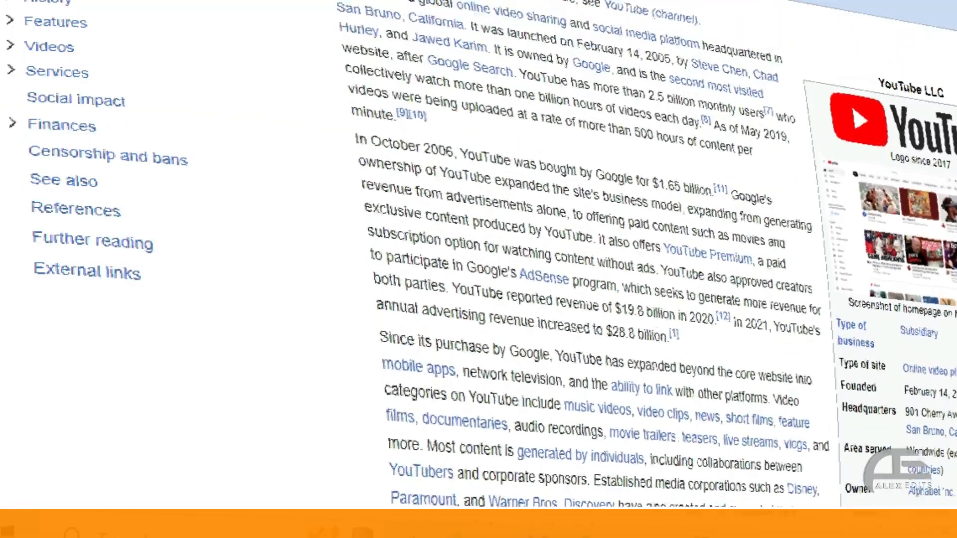
{"action": "scroll", "coordinate": [573, 269], "scroll_direction": "up", "scroll_amount": 3}
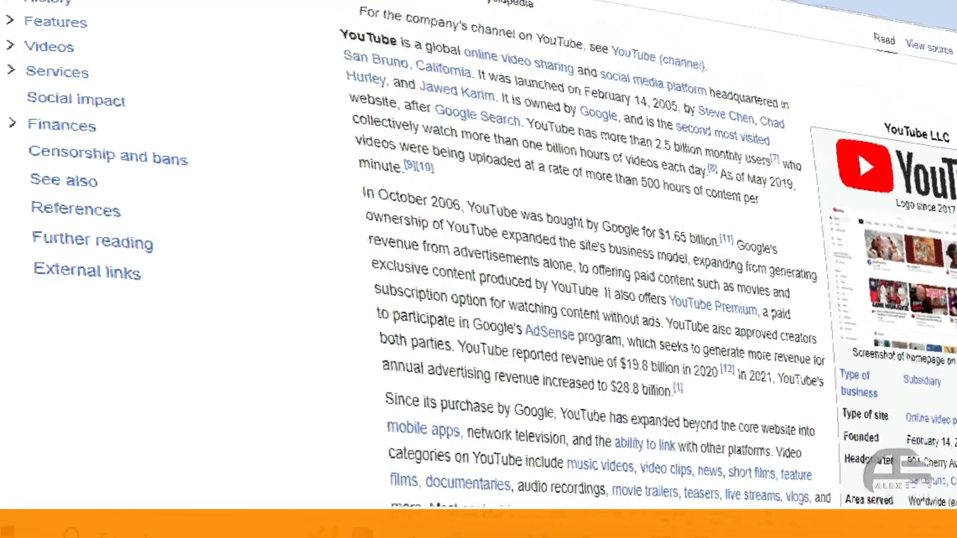
{"action": "scroll", "coordinate": [573, 269], "scroll_direction": "down", "scroll_amount": 3}
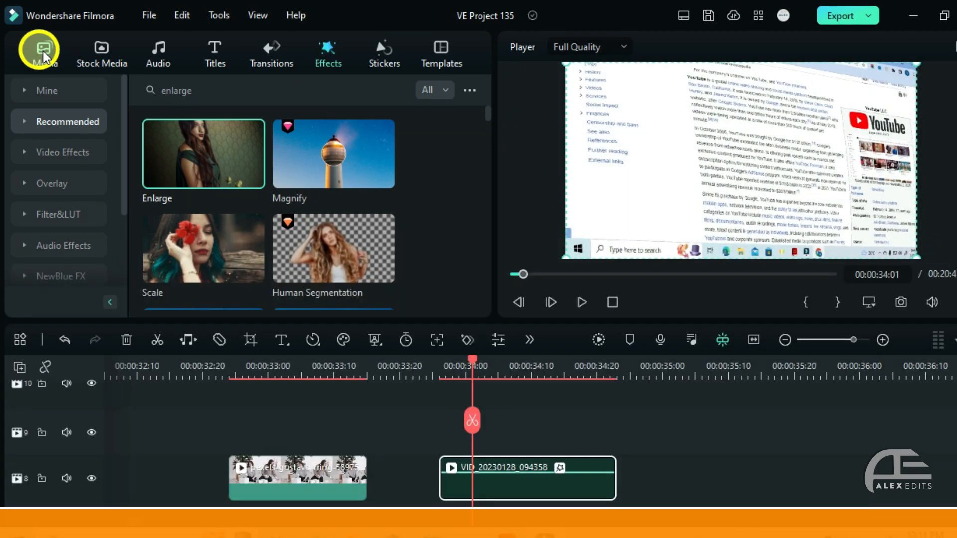
- Search the effects library for "grainy blur" and apply the Grainy Blur effect to the first clip on track 8
{"action": "left_click", "coordinate": [43, 55]}
{"action": "left_click", "coordinate": [328, 55]}
{"action": "left_click", "coordinate": [236, 90]}
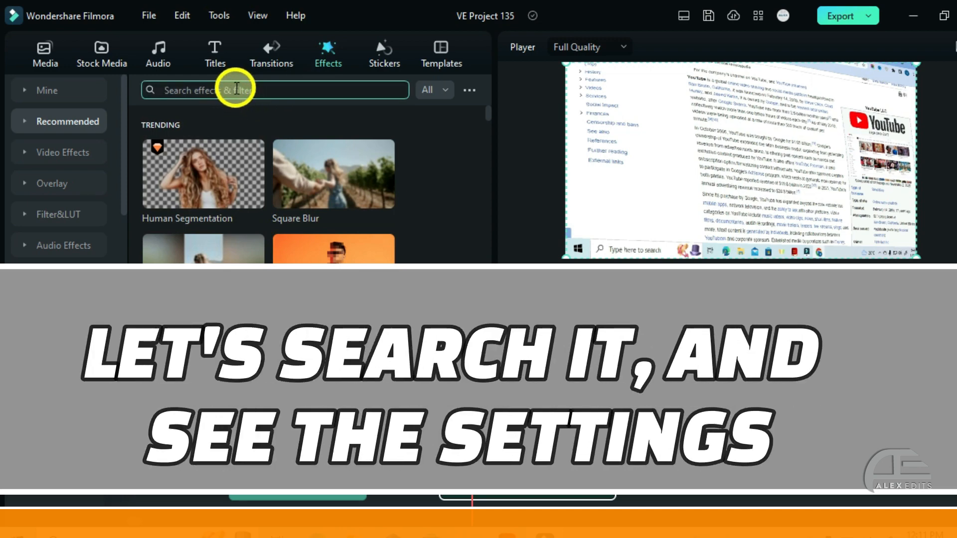
{"action": "type", "text": "grainy"}
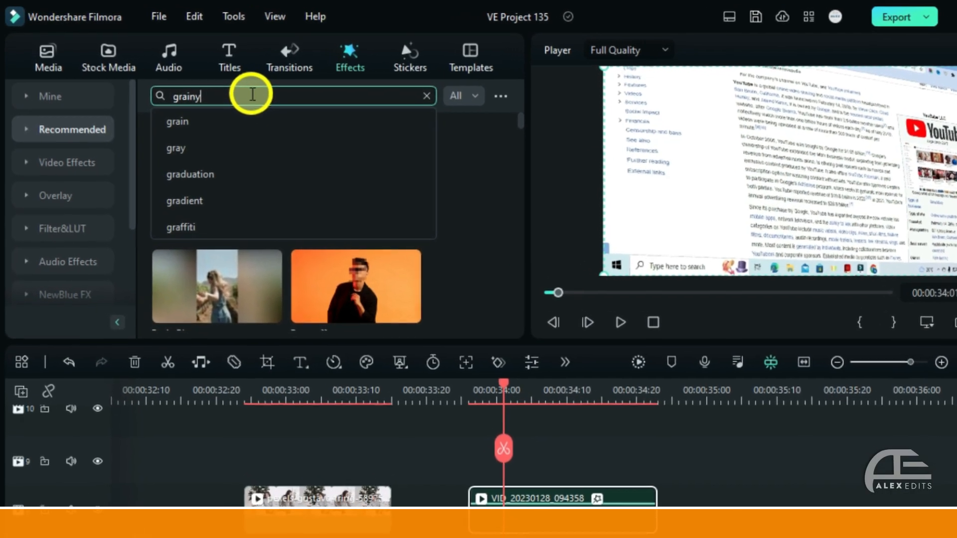
{"action": "left_click", "coordinate": [218, 149]}
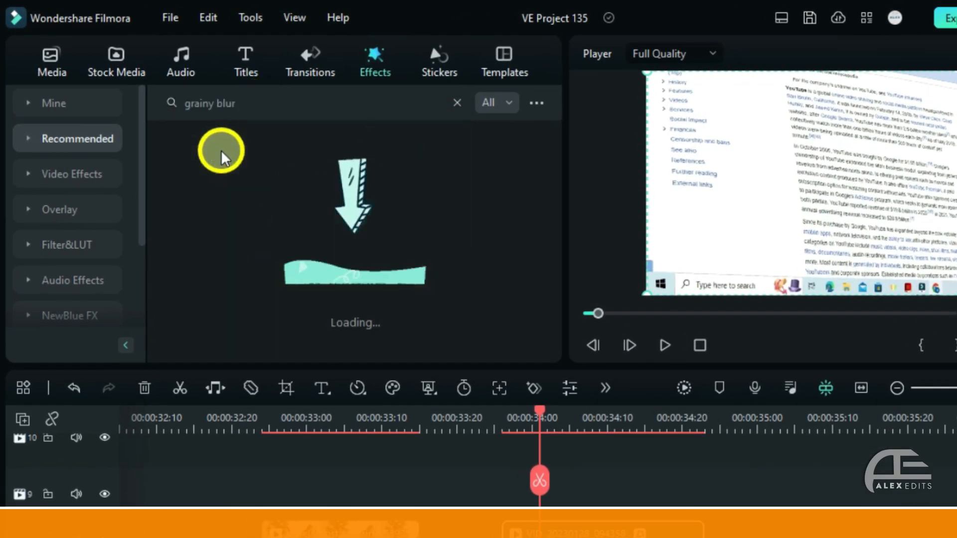
{"action": "left_click_drag", "start_coordinate": [214, 205], "coordinate": [267, 468]}
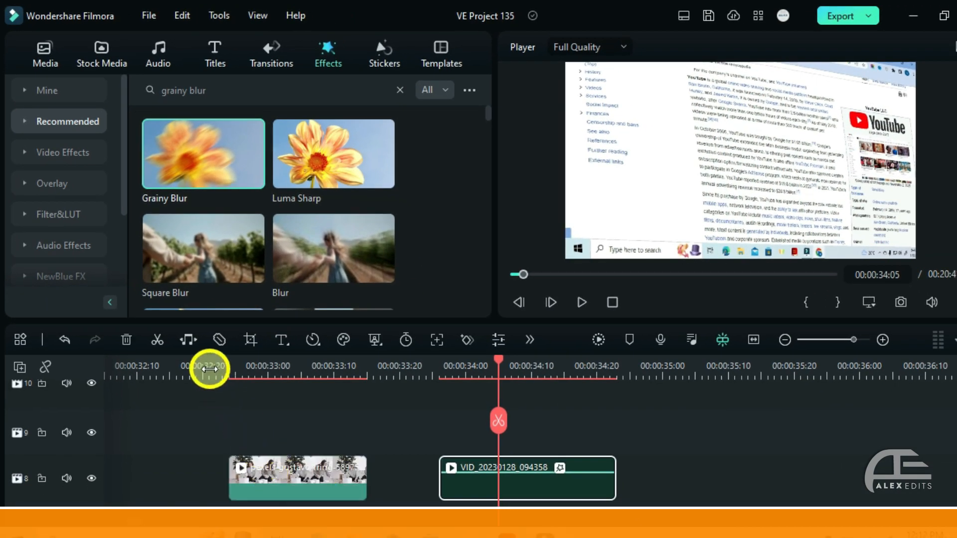
- In VE Project 137, set the second Snapshot_904 clip's Grainy Blur intensity to 0.3 and smoothness to 10
{"action": "left_click", "coordinate": [210, 369]}
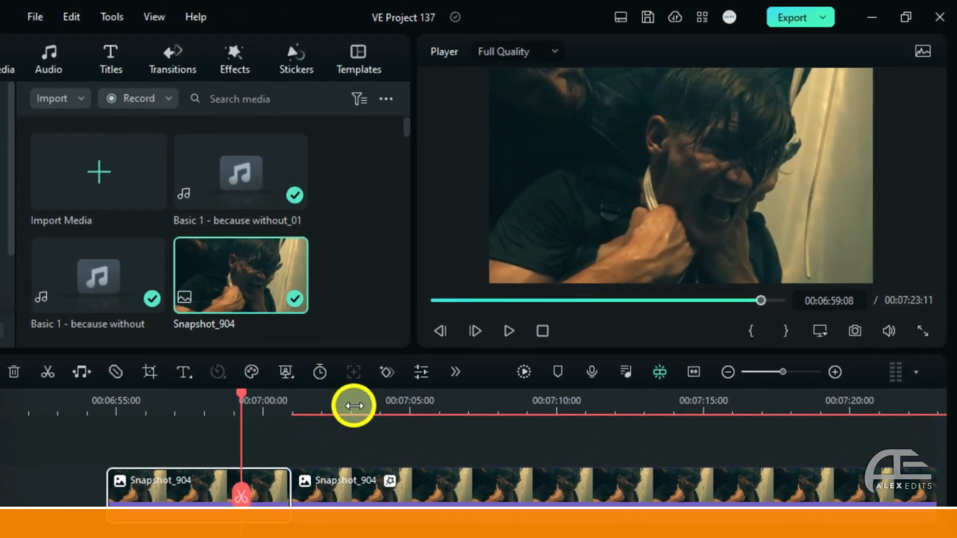
{"action": "left_click", "coordinate": [432, 359]}
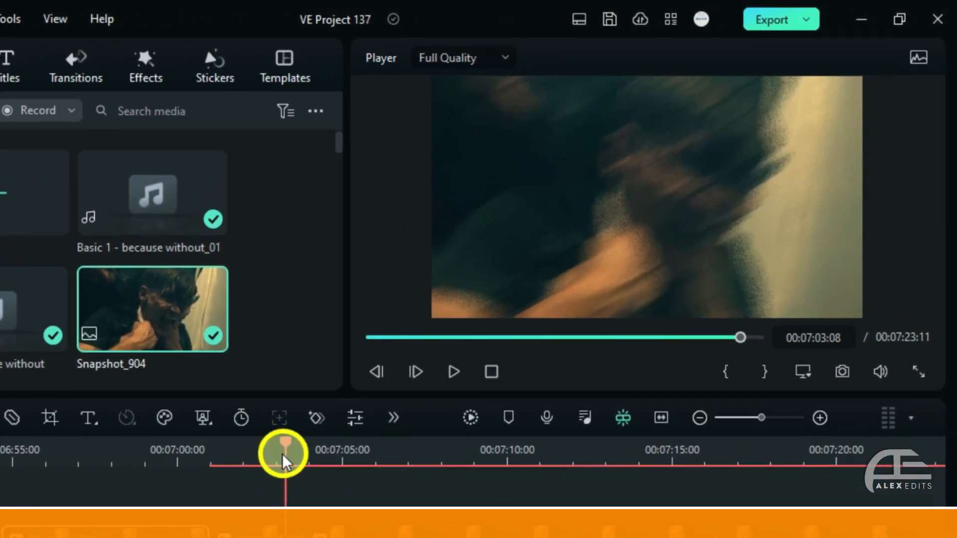
{"action": "left_click", "coordinate": [470, 491]}
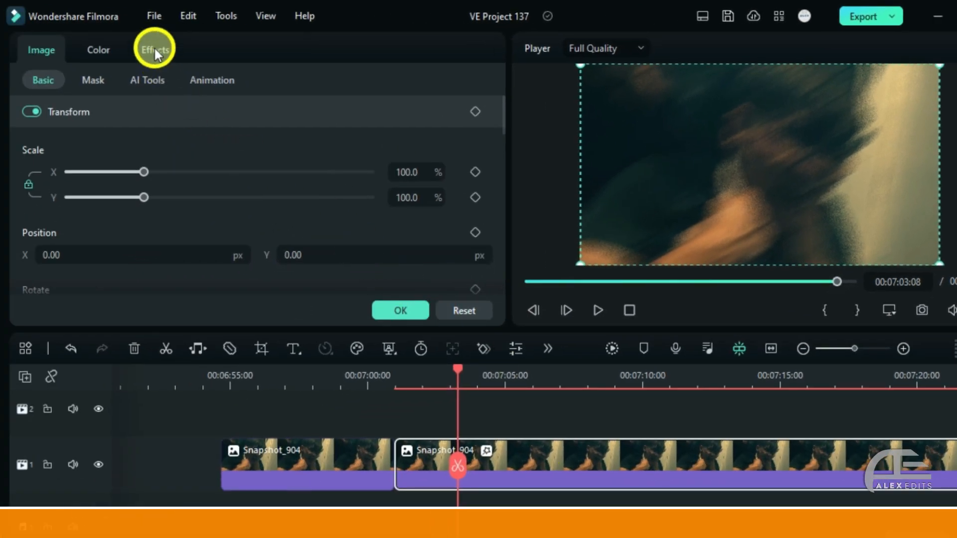
{"action": "left_click", "coordinate": [154, 49]}
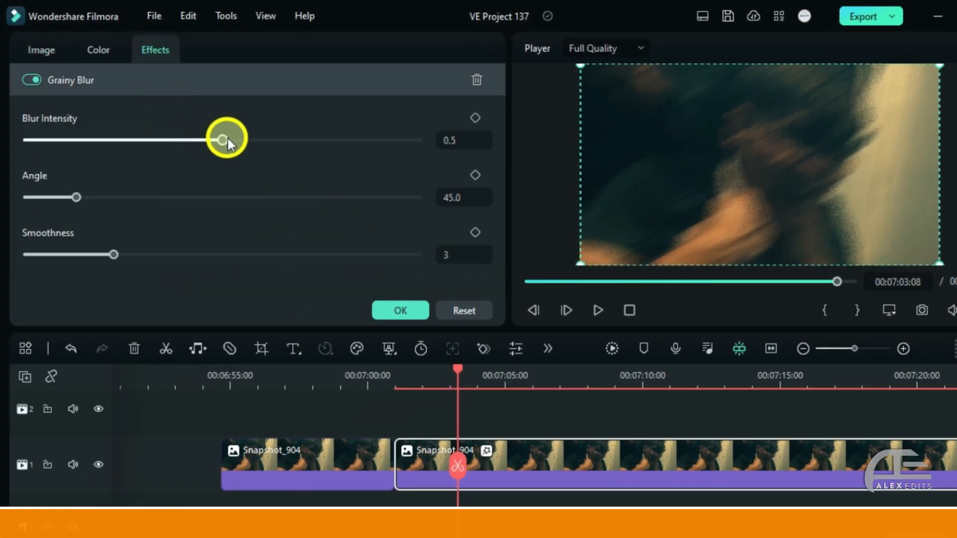
{"action": "mouse_move", "coordinate": [226, 139]}
{"action": "left_mouse_down"}
{"action": "mouse_move", "coordinate": [192, 140]}
{"action": "mouse_move", "coordinate": [301, 145]}
{"action": "mouse_move", "coordinate": [222, 145]}
{"action": "left_mouse_up"}
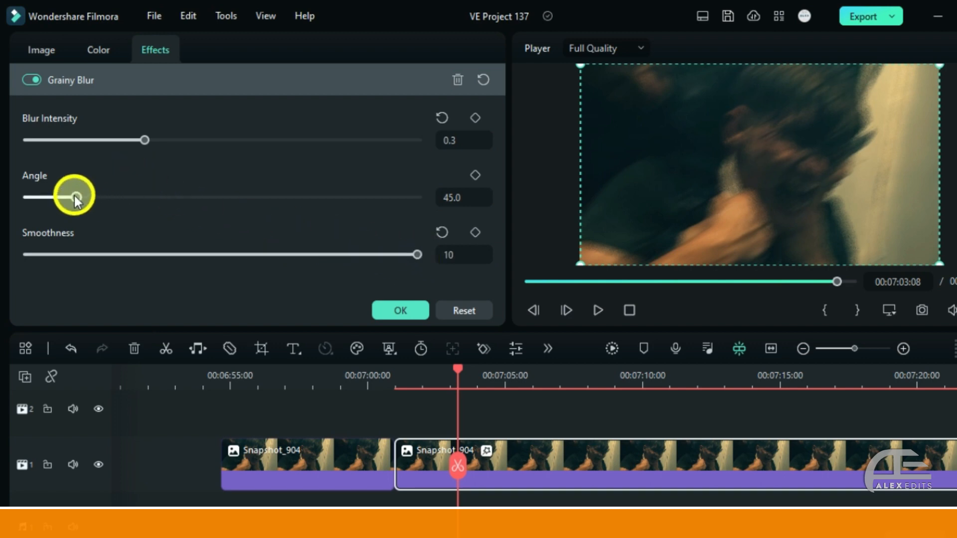
- Keyframe the Grainy Blur angle from a low value at the clip's start to about 182.9 at 00:07:05:03
{"action": "left_click_drag", "start_coordinate": [76, 198], "coordinate": [326, 210]}
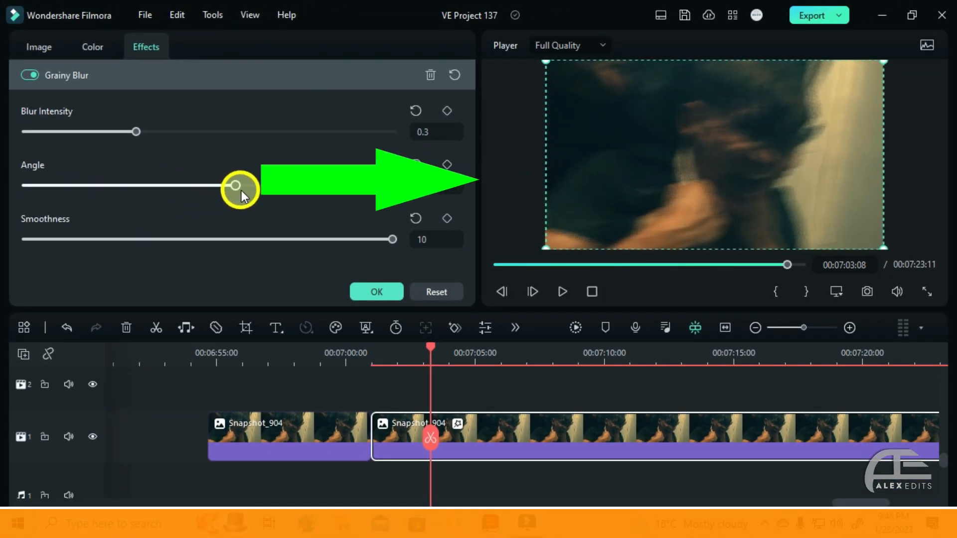
{"action": "mouse_move", "coordinate": [273, 193]}
{"action": "left_mouse_down"}
{"action": "mouse_move", "coordinate": [337, 198]}
{"action": "mouse_move", "coordinate": [288, 196]}
{"action": "left_mouse_up"}
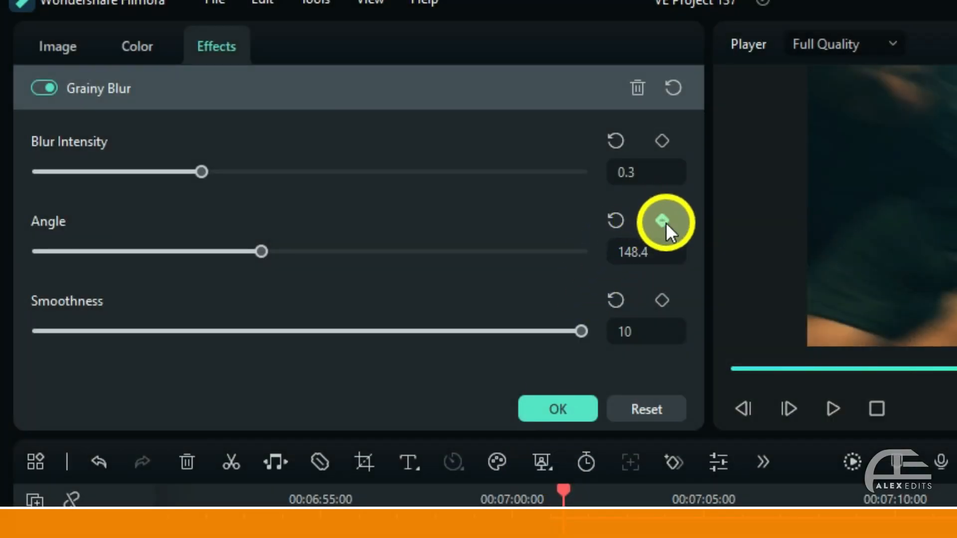
{"action": "left_click", "coordinate": [665, 222]}
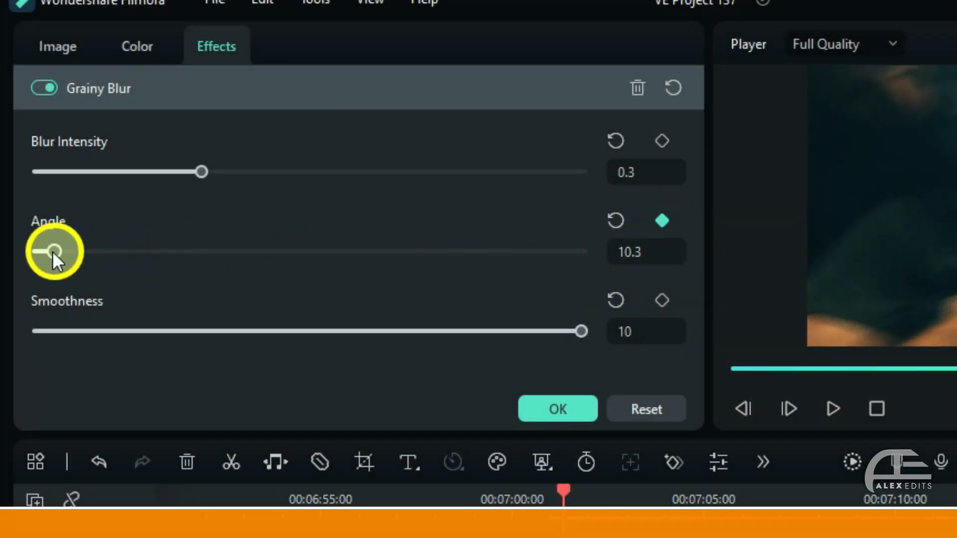
{"action": "left_click_drag", "start_coordinate": [52, 250], "coordinate": [39, 252]}
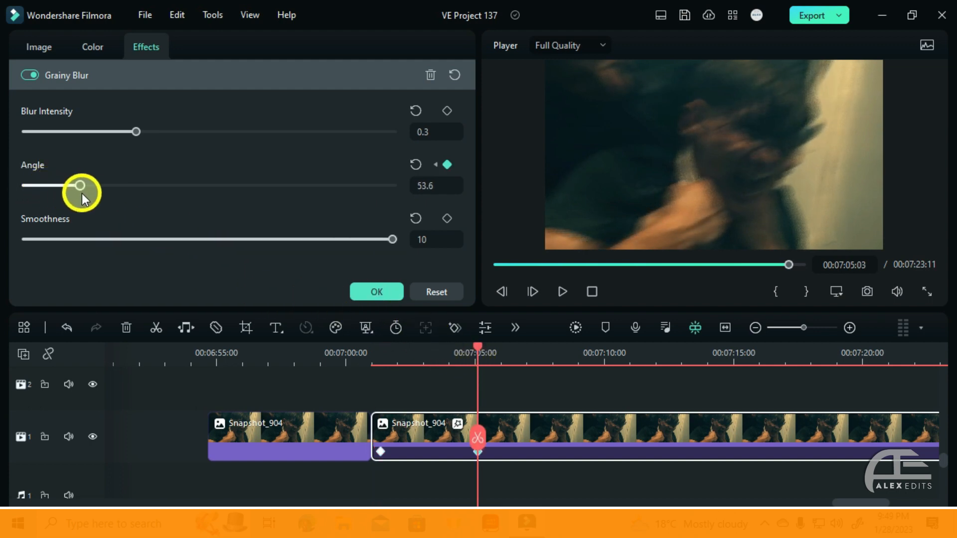
{"action": "left_click_drag", "start_coordinate": [83, 199], "coordinate": [124, 202]}
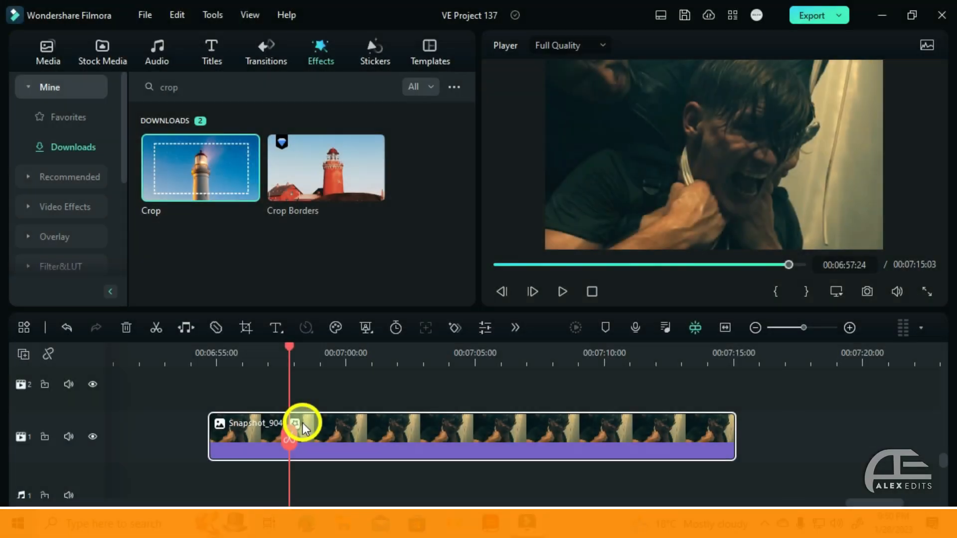
- Open the Crop effect settings of the Snapshot_904 clip on track 1 and raise its Top and Bottom crop values
{"action": "double_click", "coordinate": [303, 423]}
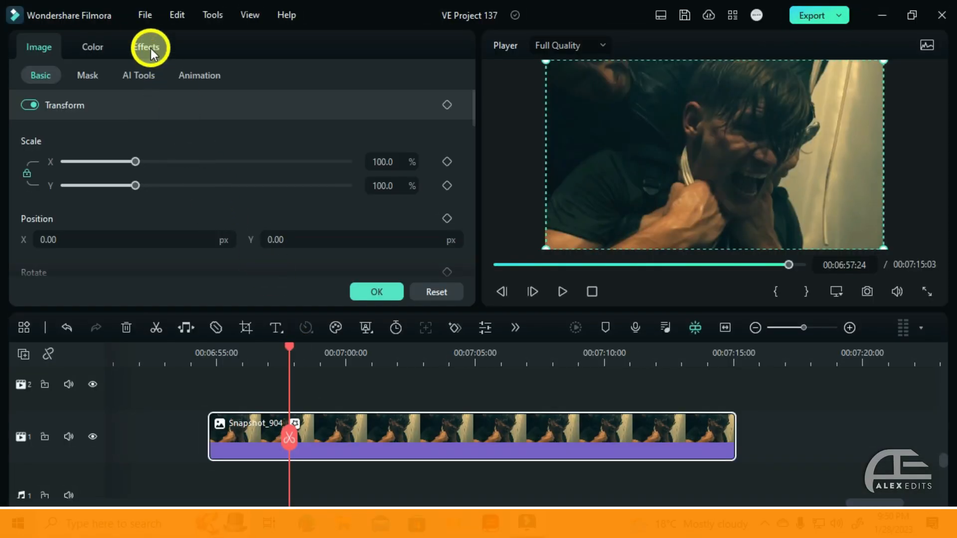
{"action": "left_click", "coordinate": [151, 49]}
{"action": "scroll", "coordinate": [140, 150], "scroll_direction": "down", "scroll_amount": 3}
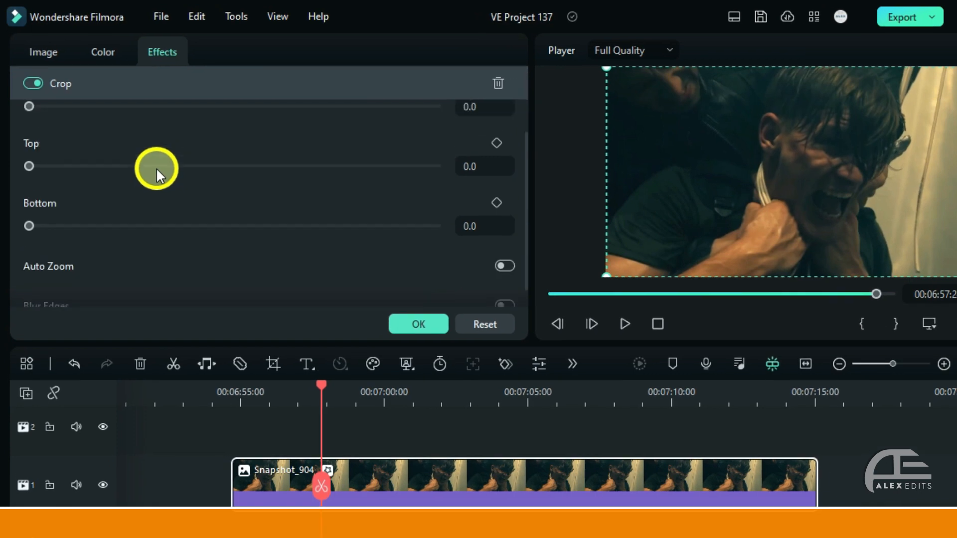
{"action": "left_click_drag", "start_coordinate": [29, 147], "coordinate": [109, 184]}
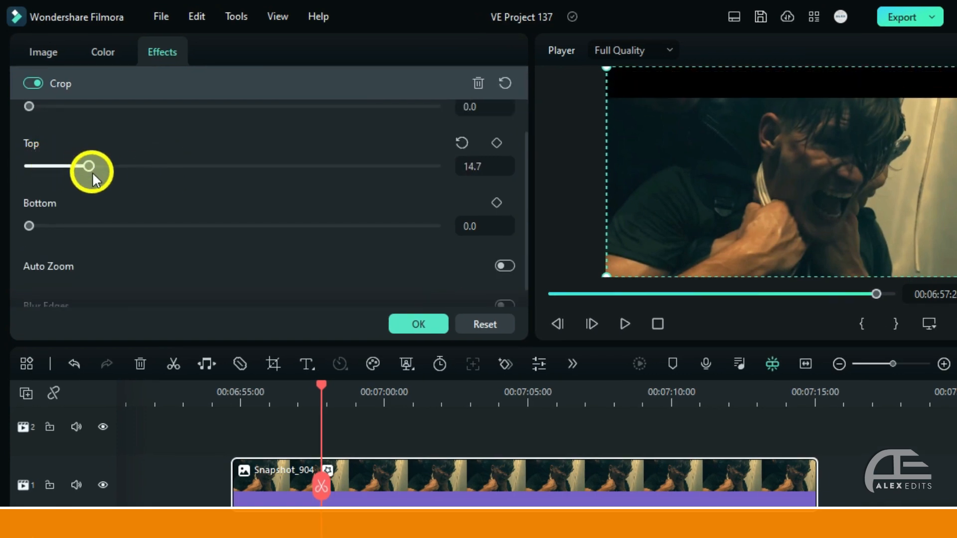
{"action": "left_click_drag", "start_coordinate": [31, 227], "coordinate": [83, 231]}
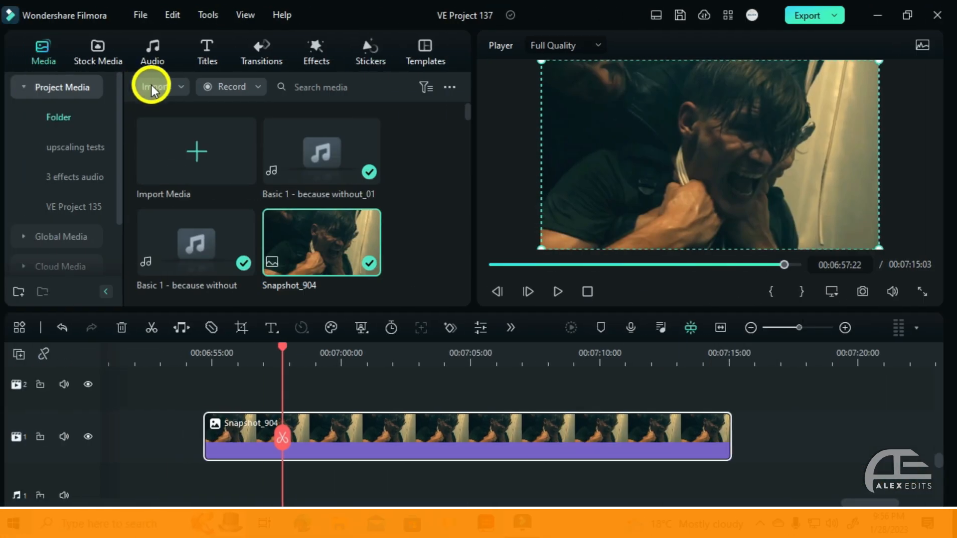
- Search the effects library for "cinema 21" and apply the matching cinematic-bars effect to the Snapshot_904 clip on track 1
{"action": "left_click", "coordinate": [303, 60]}
{"action": "left_click", "coordinate": [232, 84]}
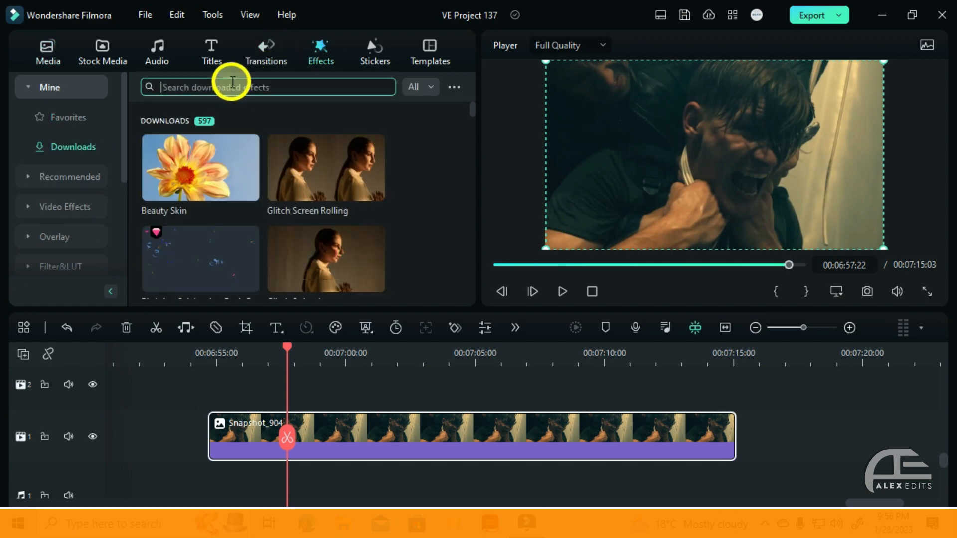
{"action": "type", "text": "inema 21"}
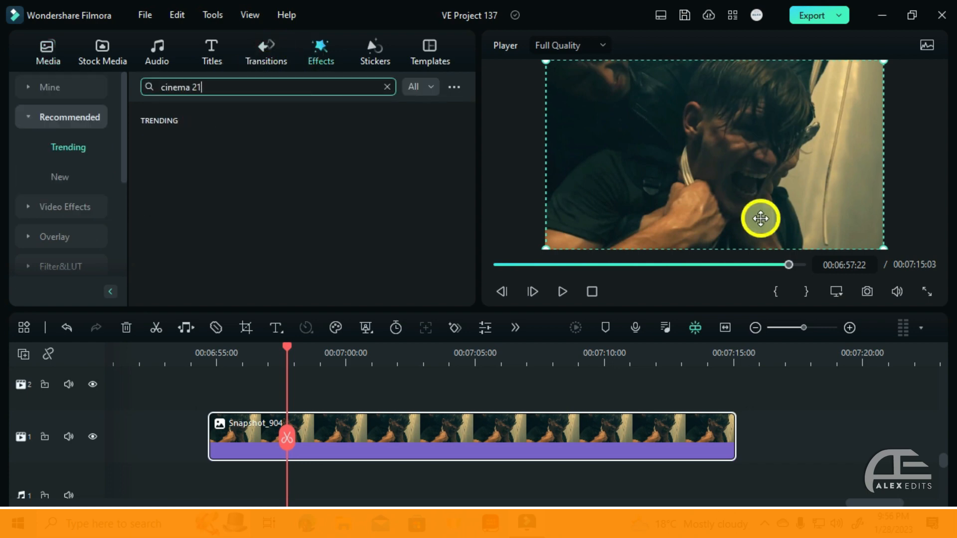
{"action": "key", "text": "Return"}
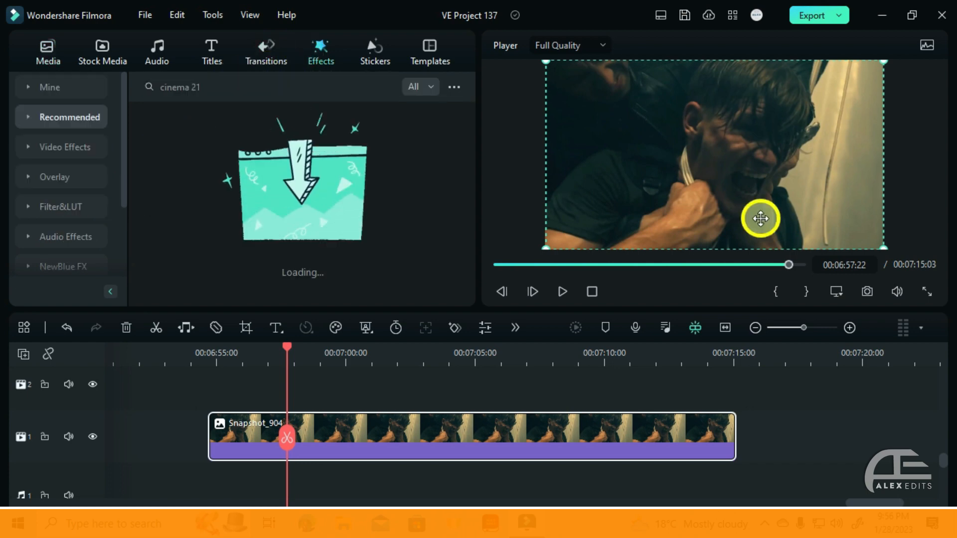
{"action": "left_click_drag", "start_coordinate": [175, 142], "coordinate": [233, 439]}
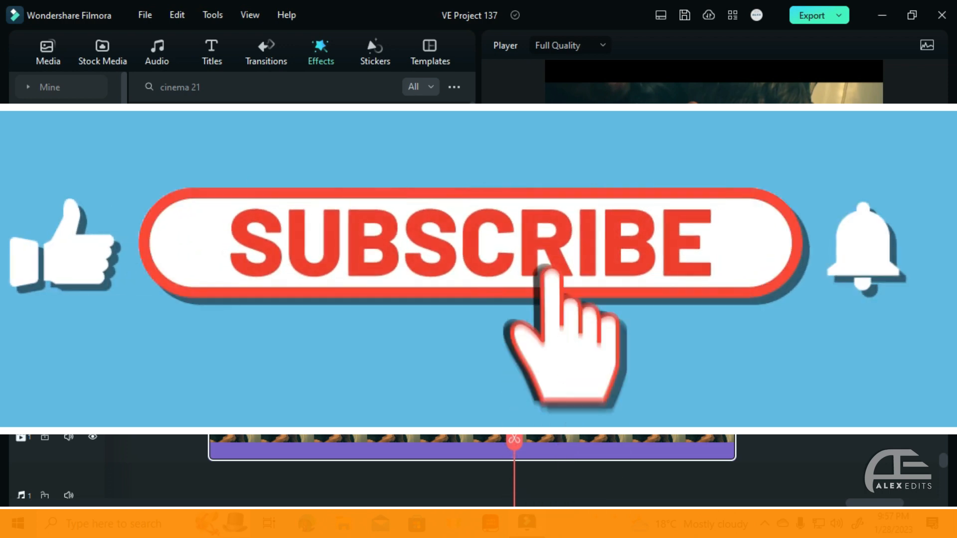
{"action": "scroll", "coordinate": [580, 425], "scroll_direction": "up", "scroll_amount": 1}
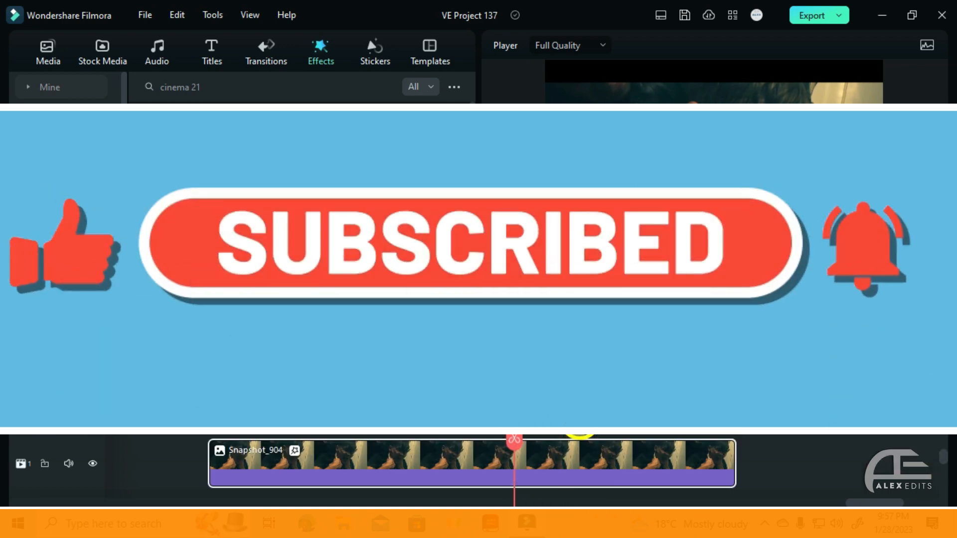